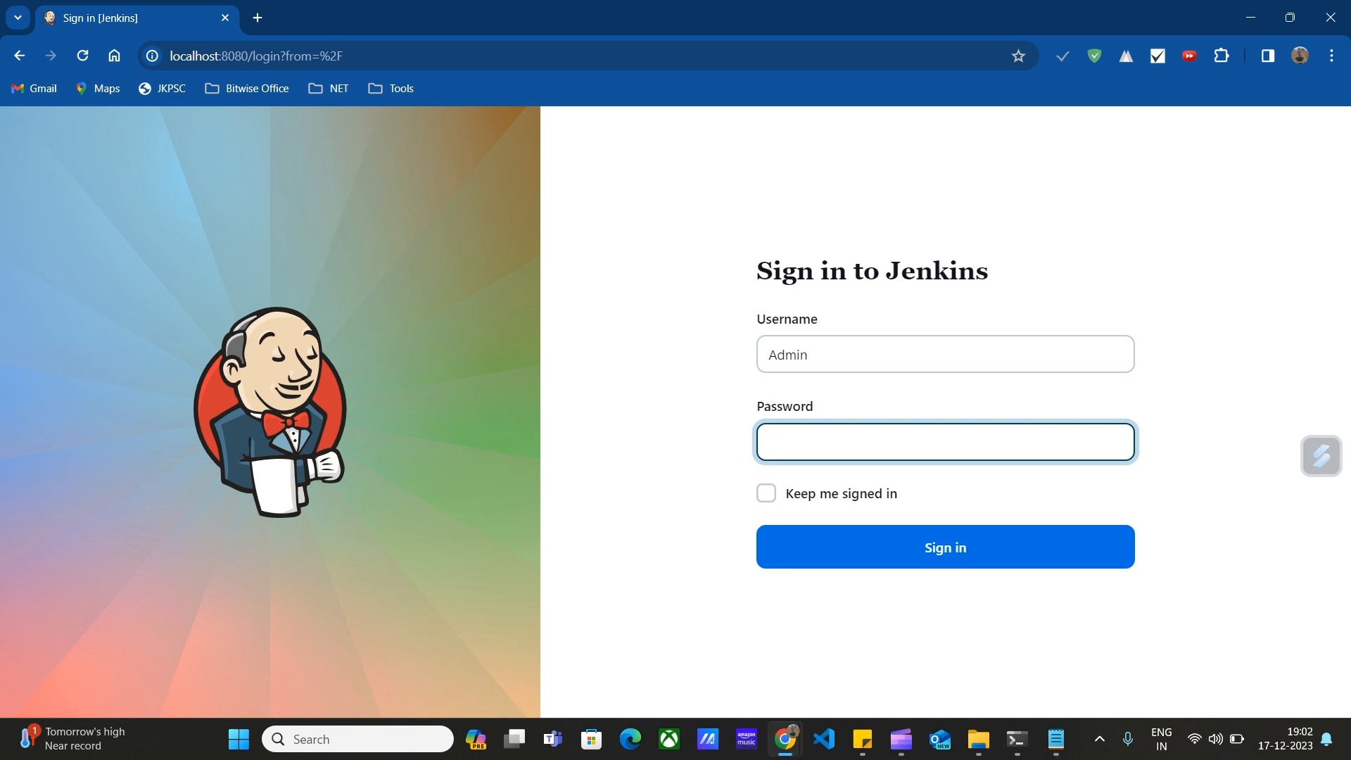
Sign in with the account password and start a New Item from the Dashboard.
text(admin)
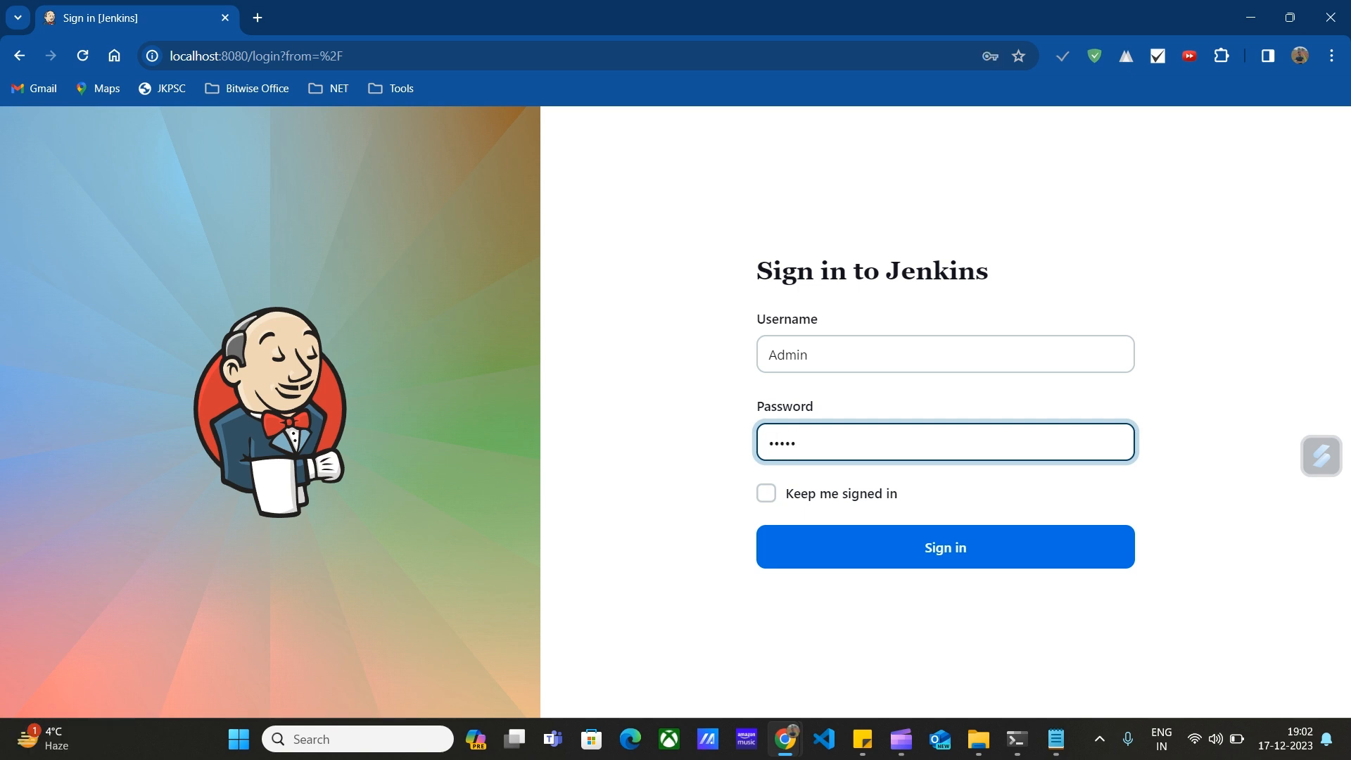
text(@123)
key(Return)
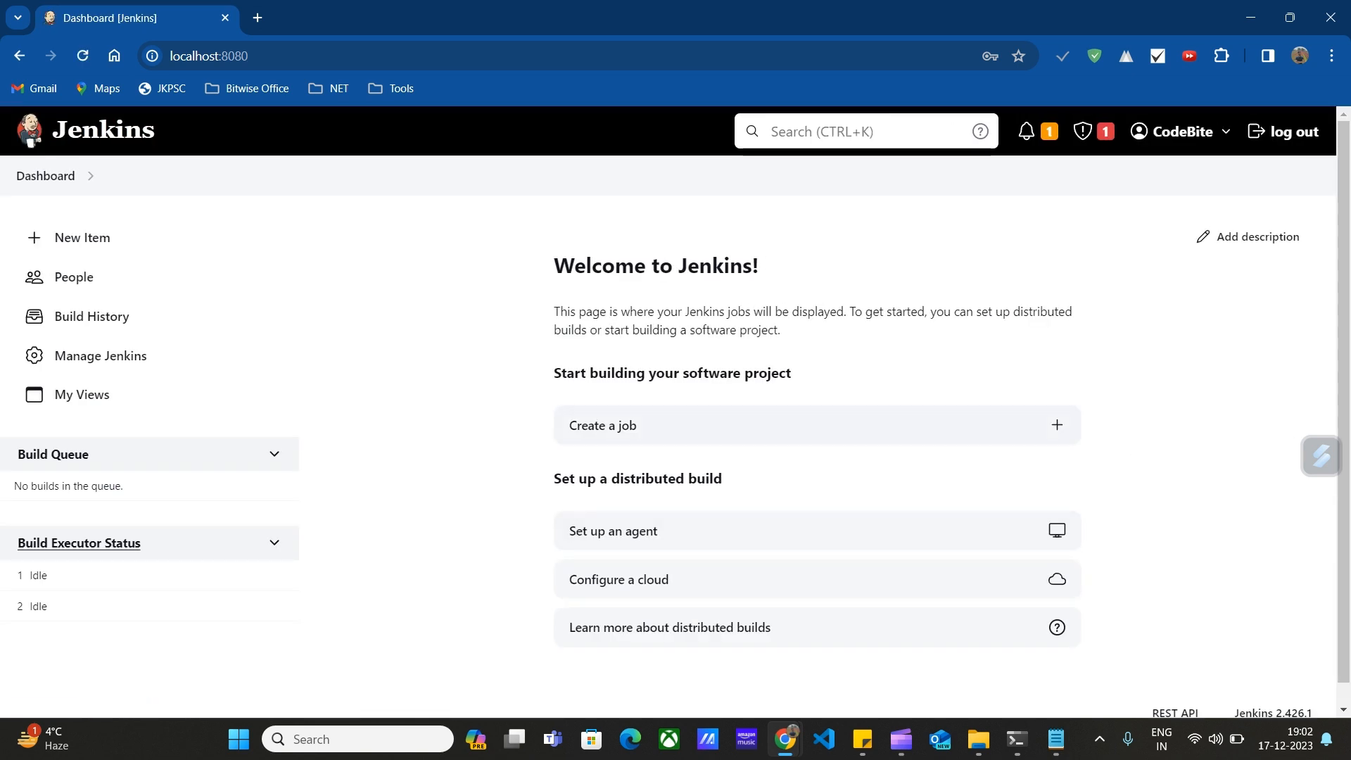
click(602, 424)
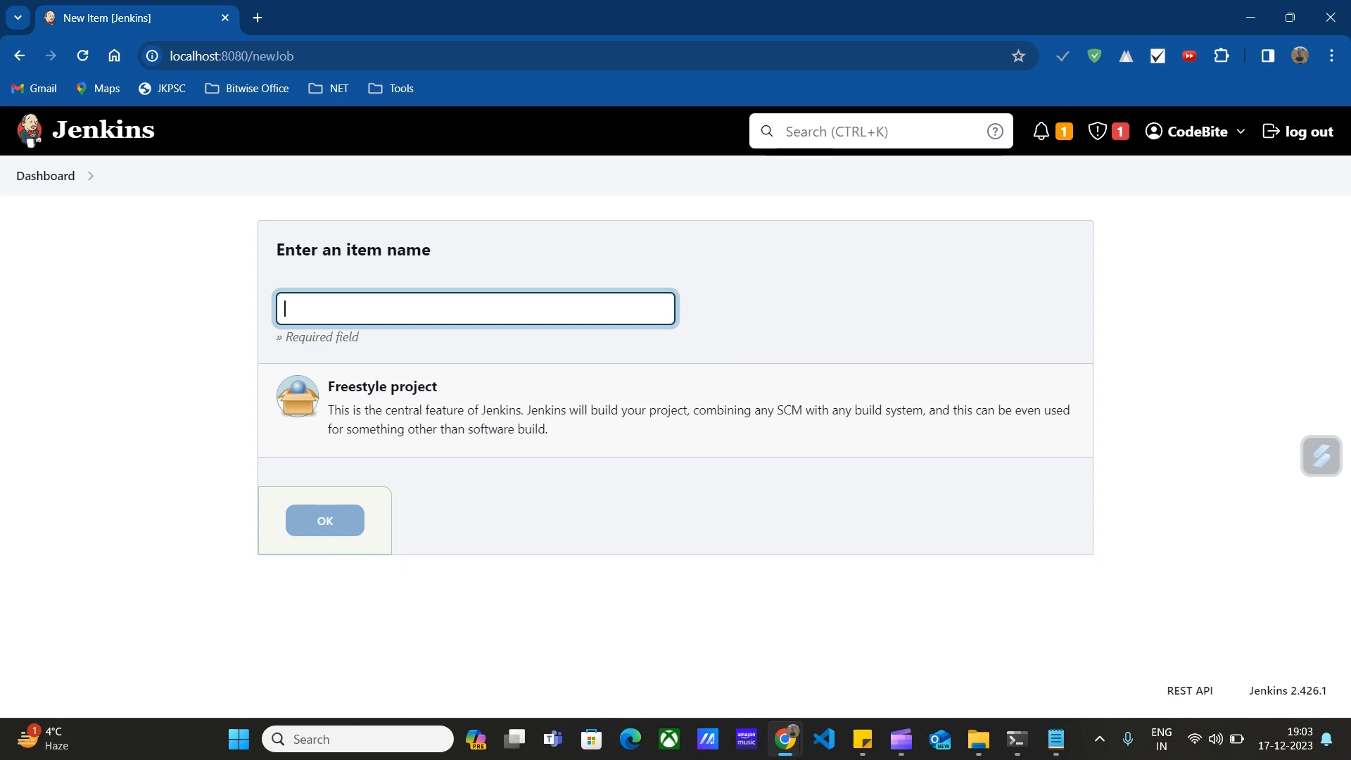
Enter the item name 'CodeBite Jenkins Test job', fixing the typos and casing.
text(CodeBite Jenks)
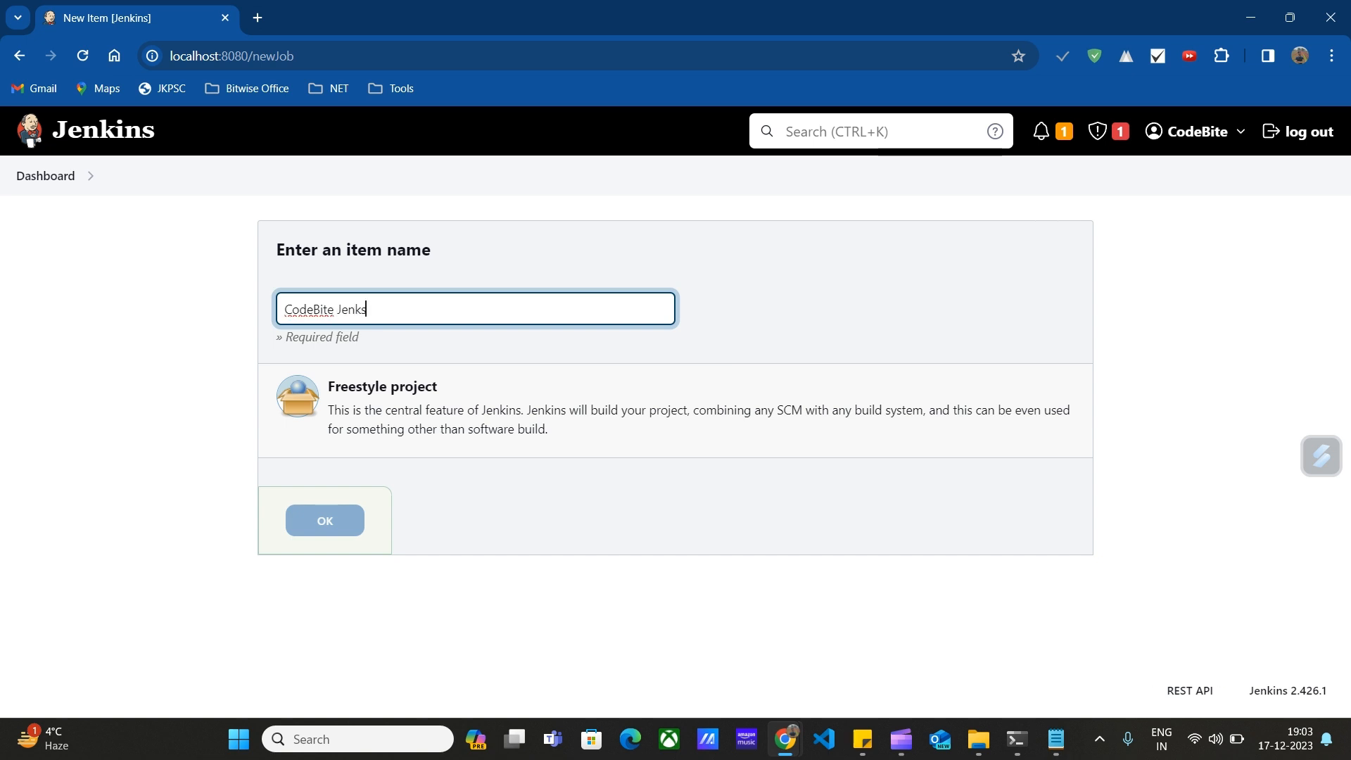
key(BackSpace)
text(ins Test JOB)
key(BackSpace)
key(BackSpace)
key(BackSpace)
text(job)
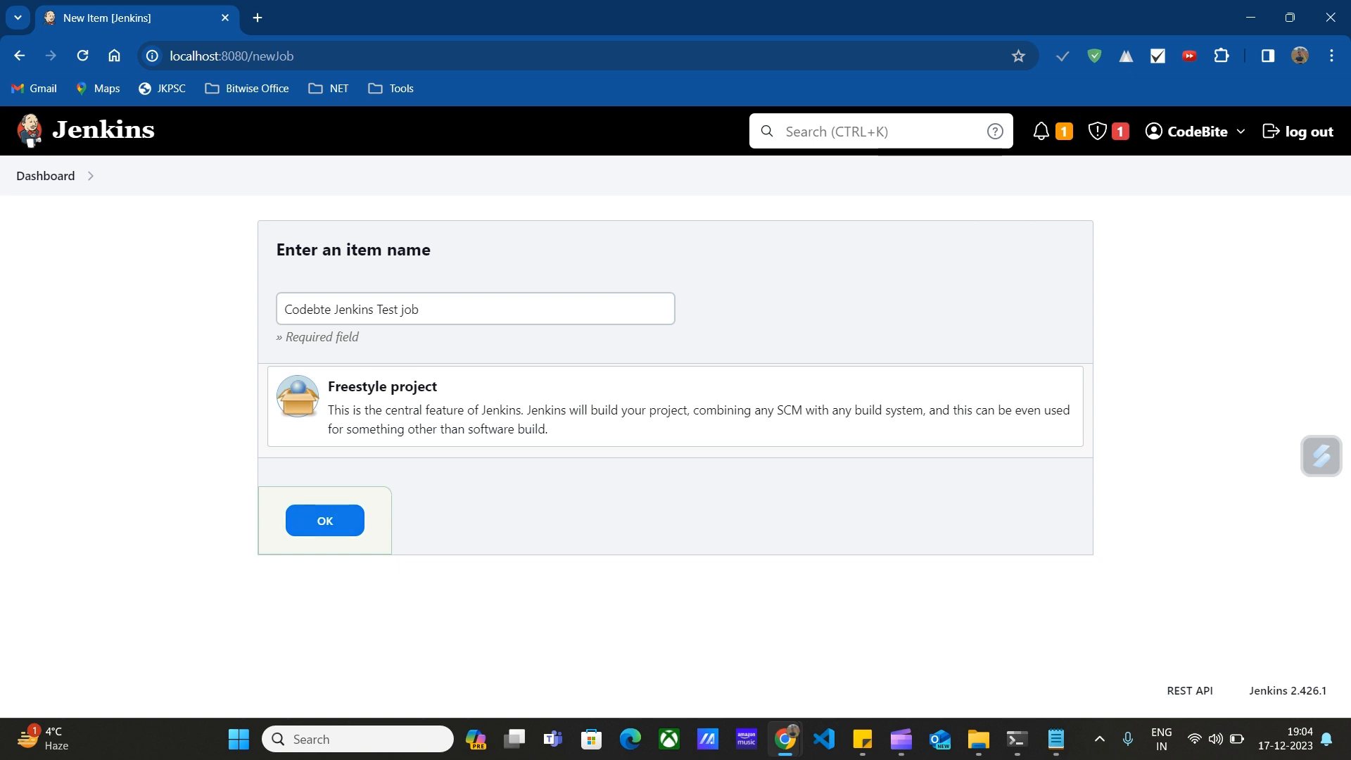
Create the freestyle job and scroll through its General configuration section.
click(324, 521)
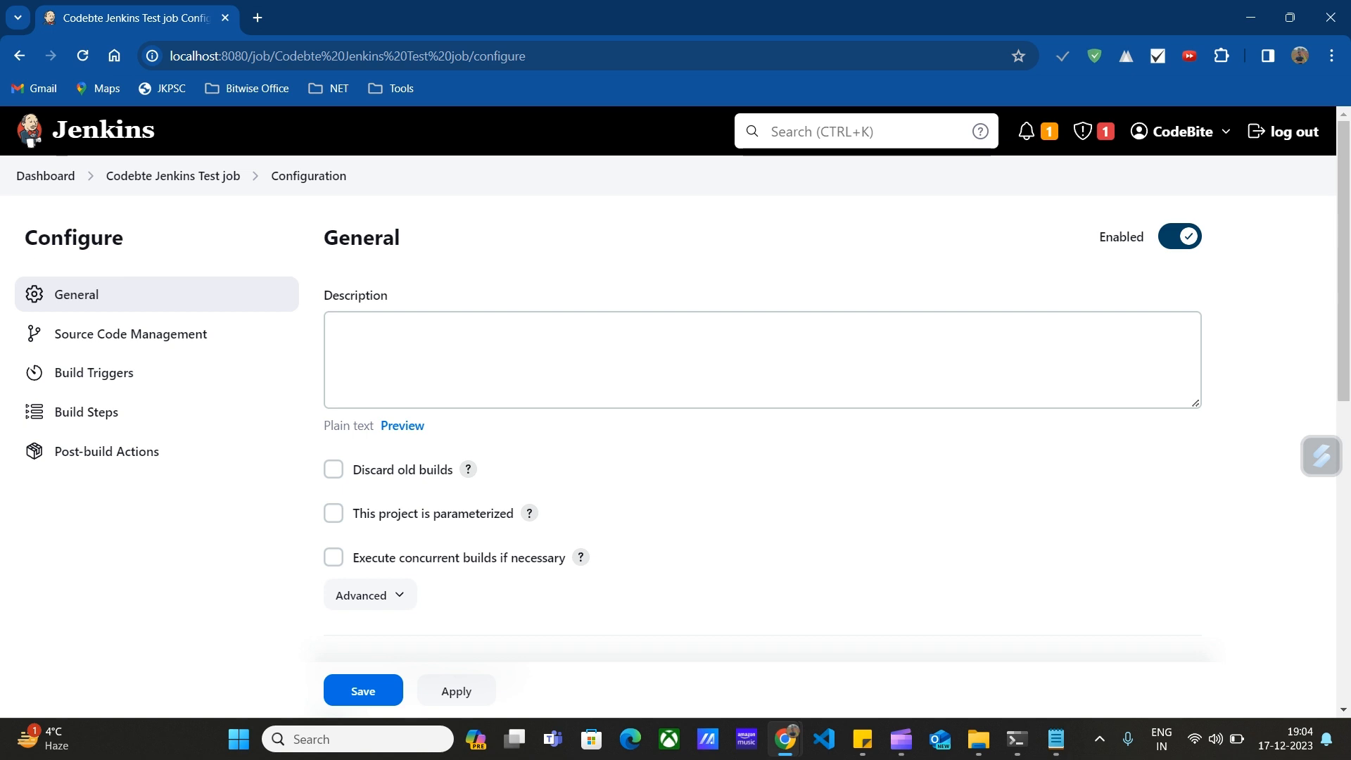
scroll(704, 352, down, 1)
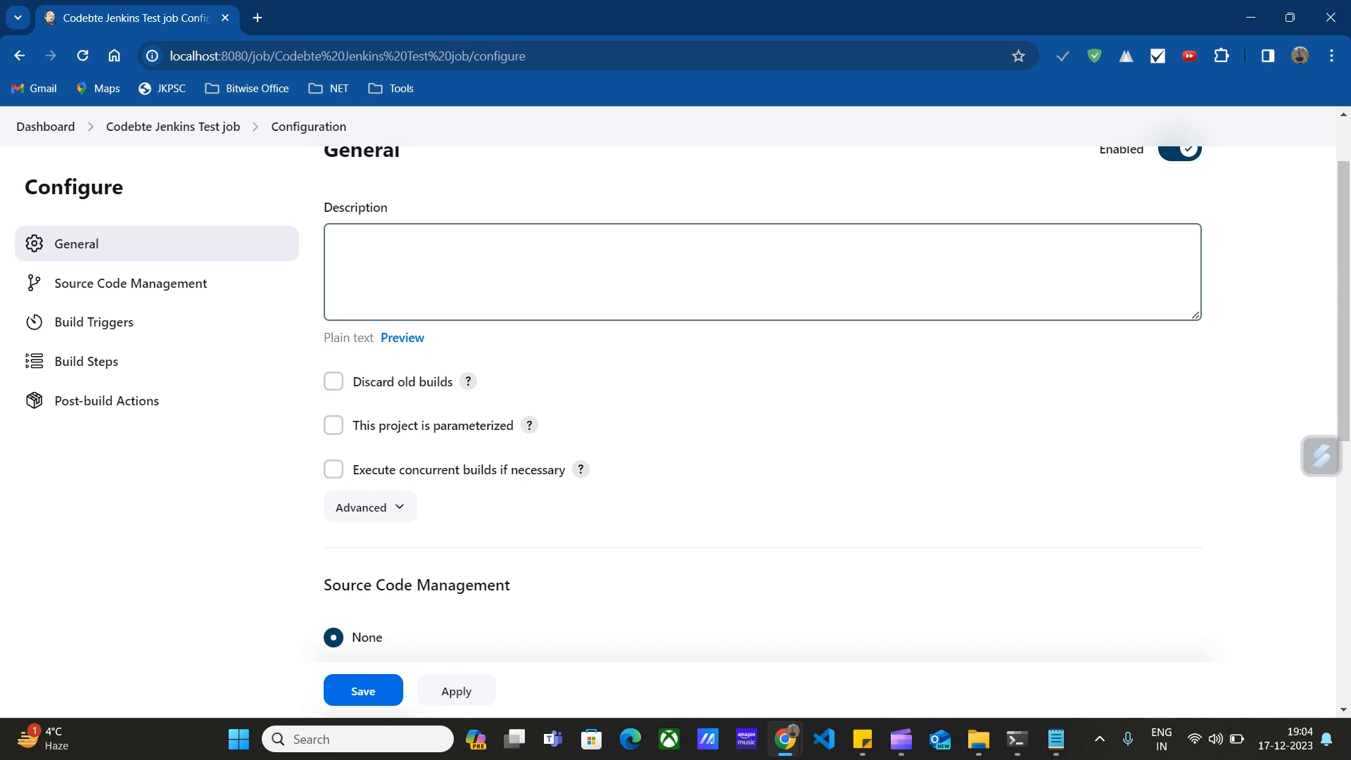
scroll(334, 380, down, 1)
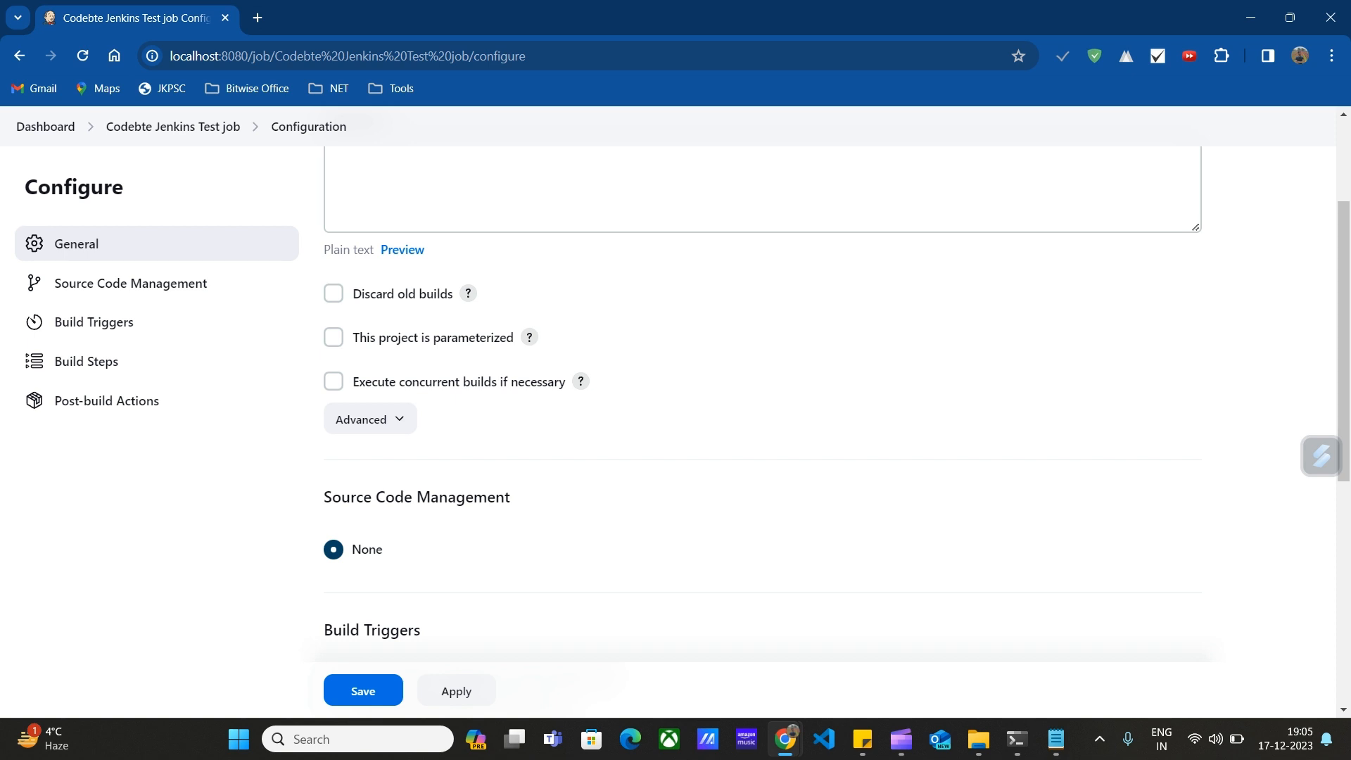
click(370, 420)
scroll(493, 422, down, 1)
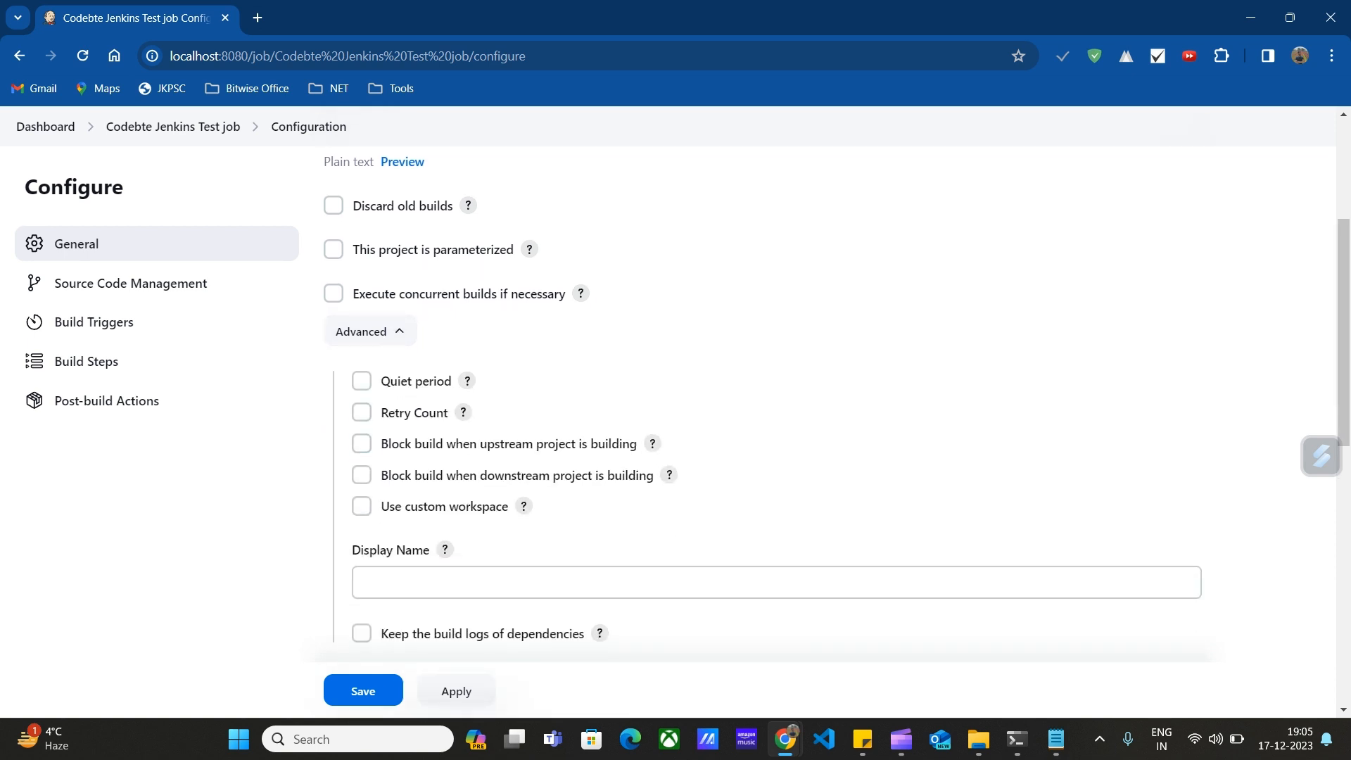
click(371, 330)
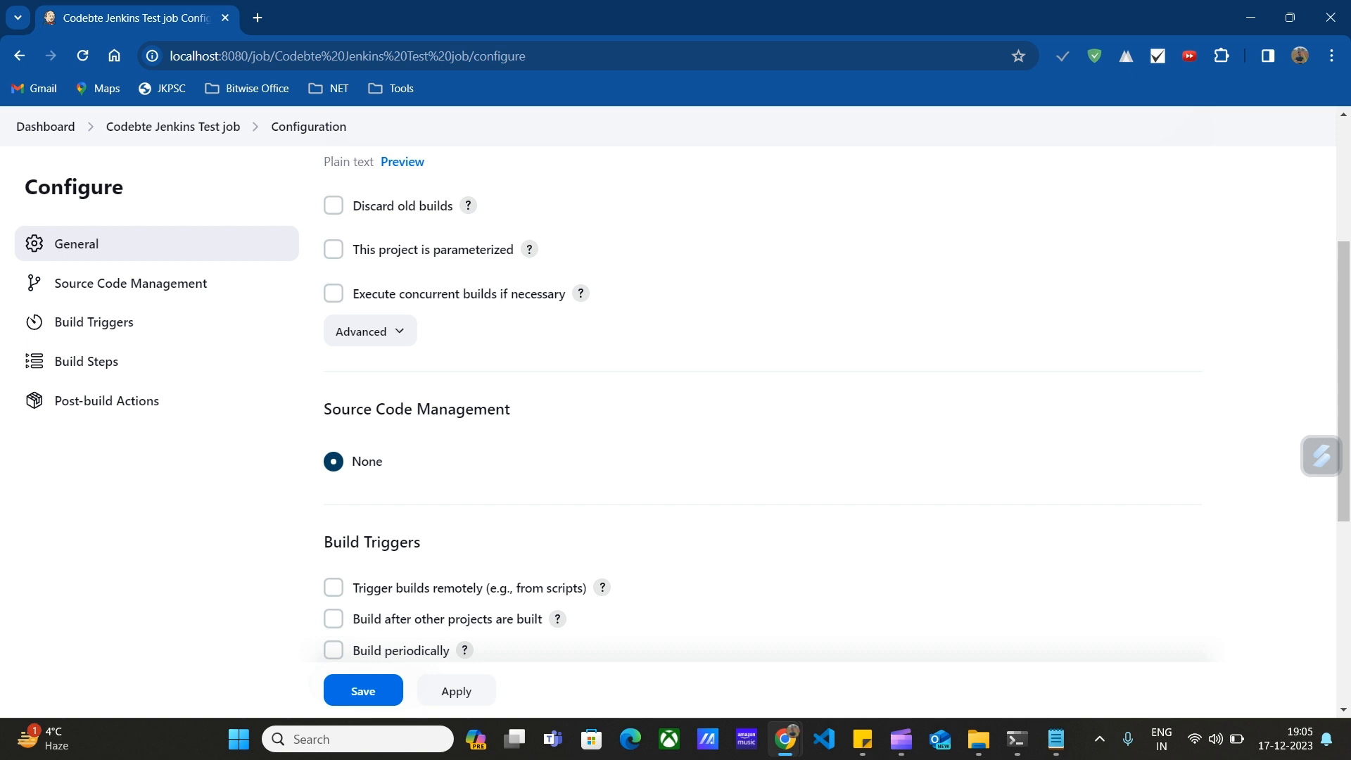
click(370, 330)
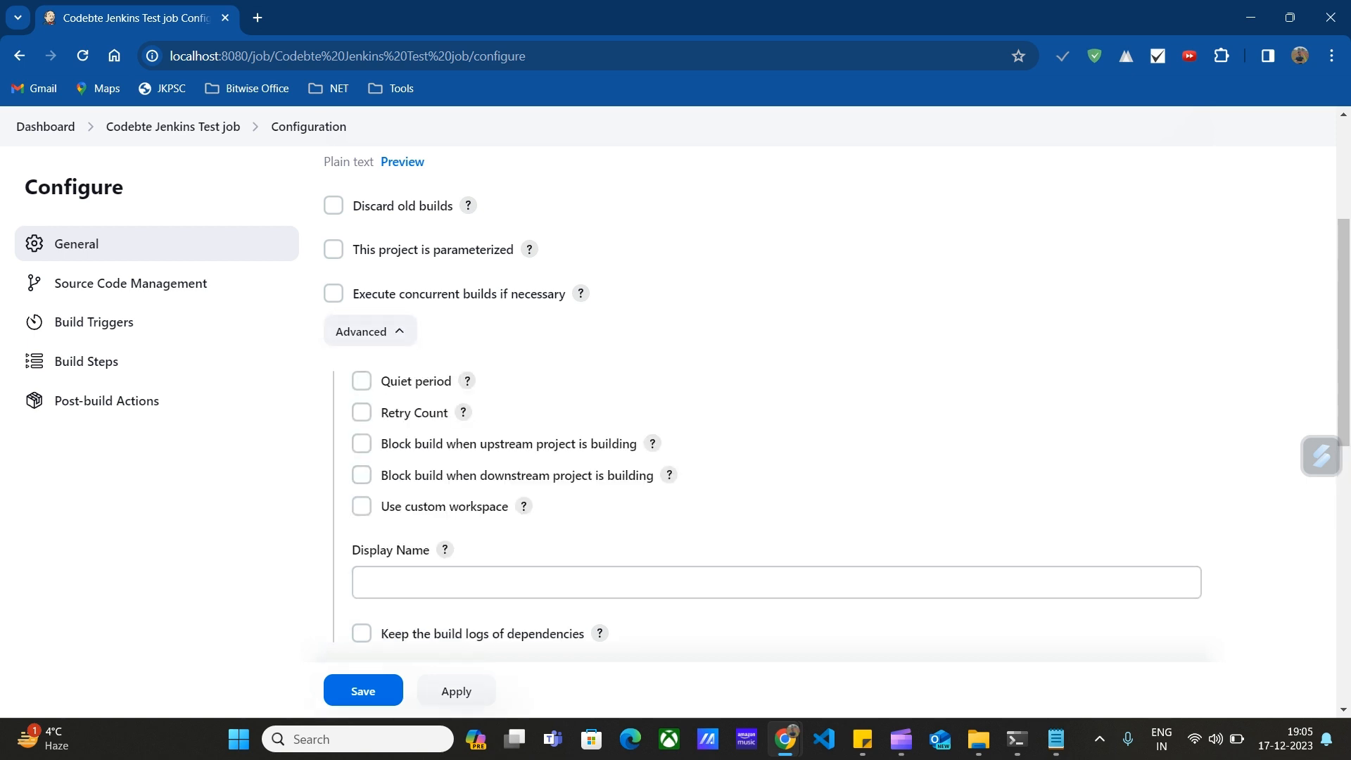
click(370, 331)
click(370, 331)
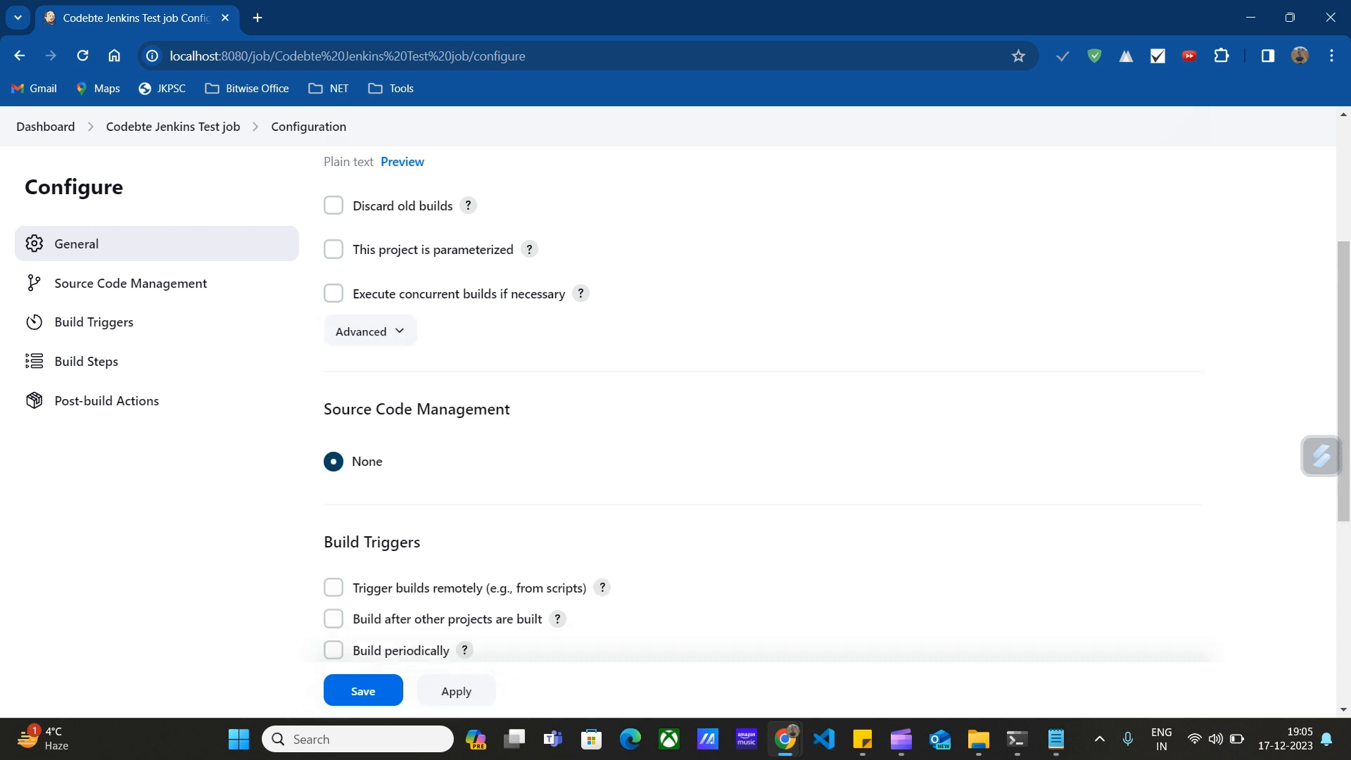
scroll(760, 408, down, 1)
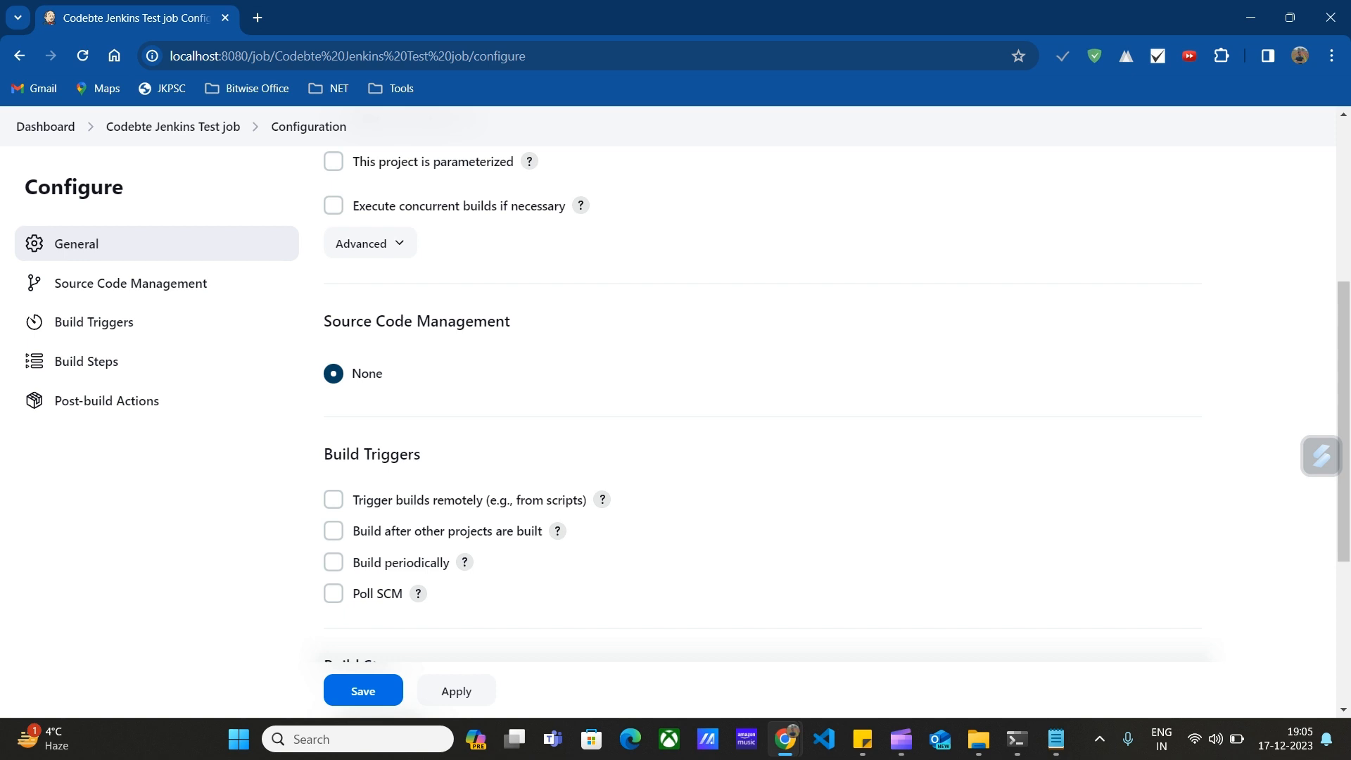
scroll(759, 408, down, 2)
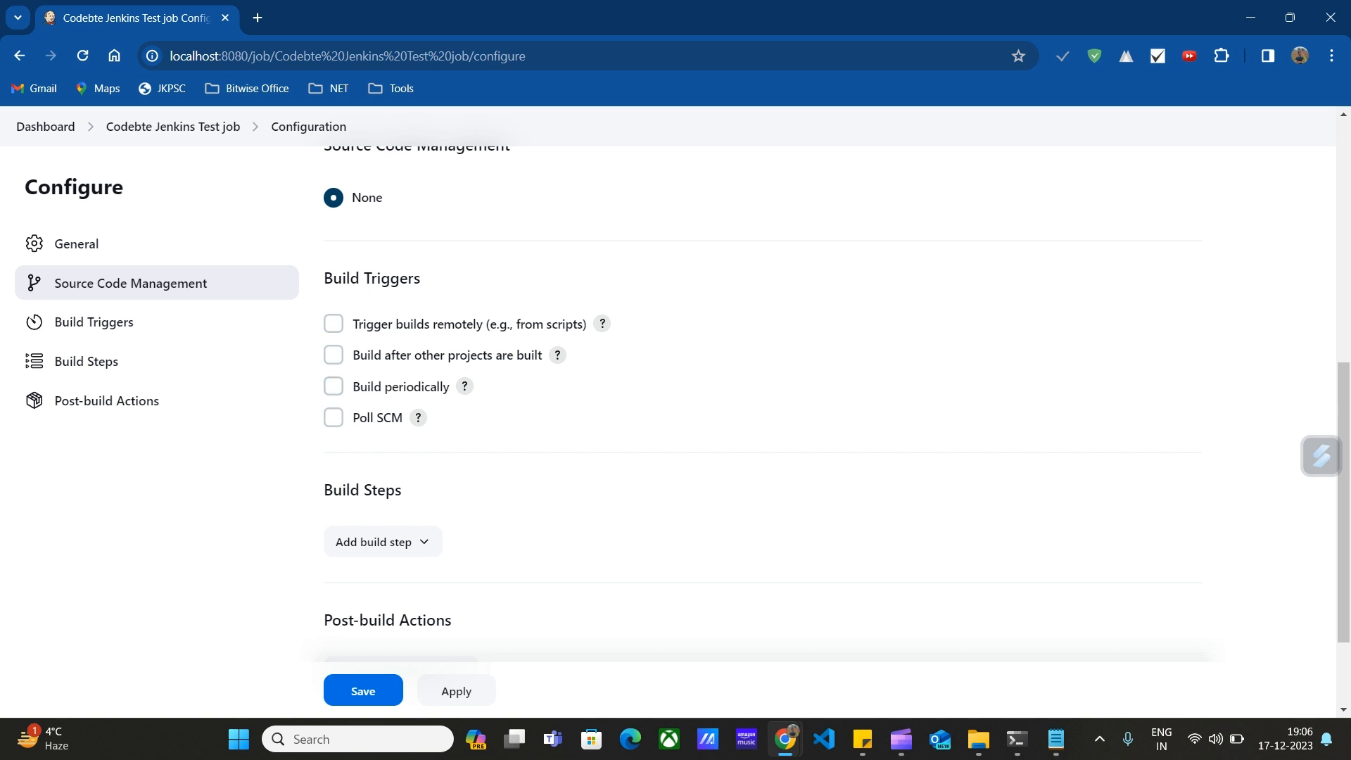
scroll(676, 422, down, 2)
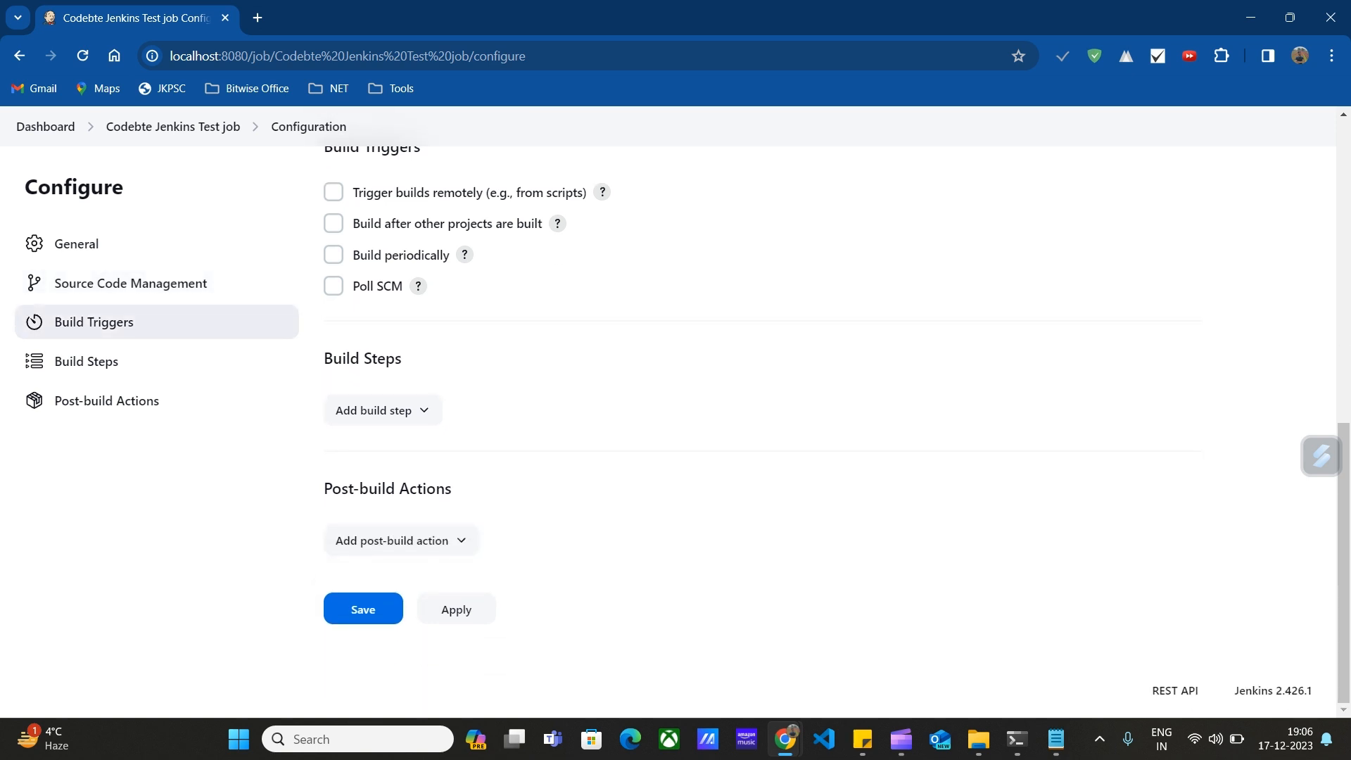
Add an Execute Windows batch command build step running 'java --version'.
click(383, 411)
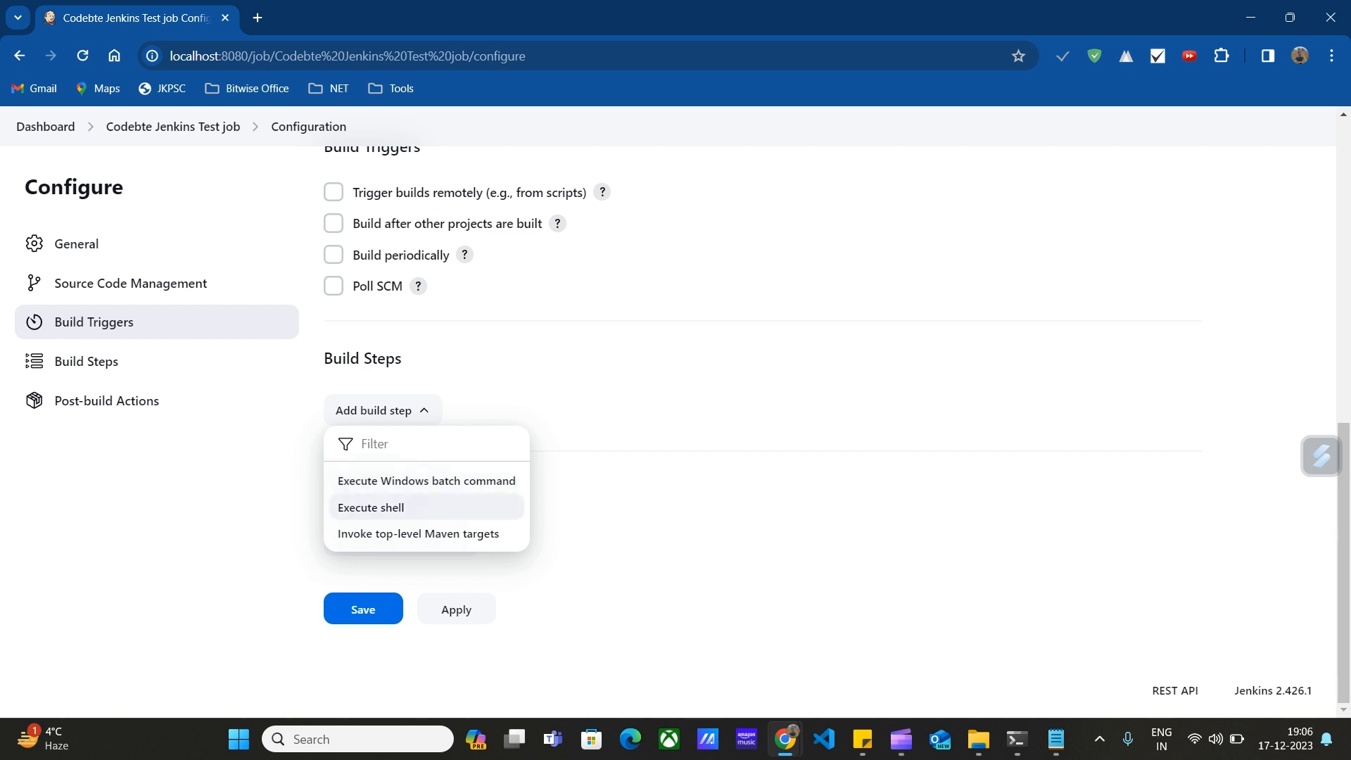
click(436, 480)
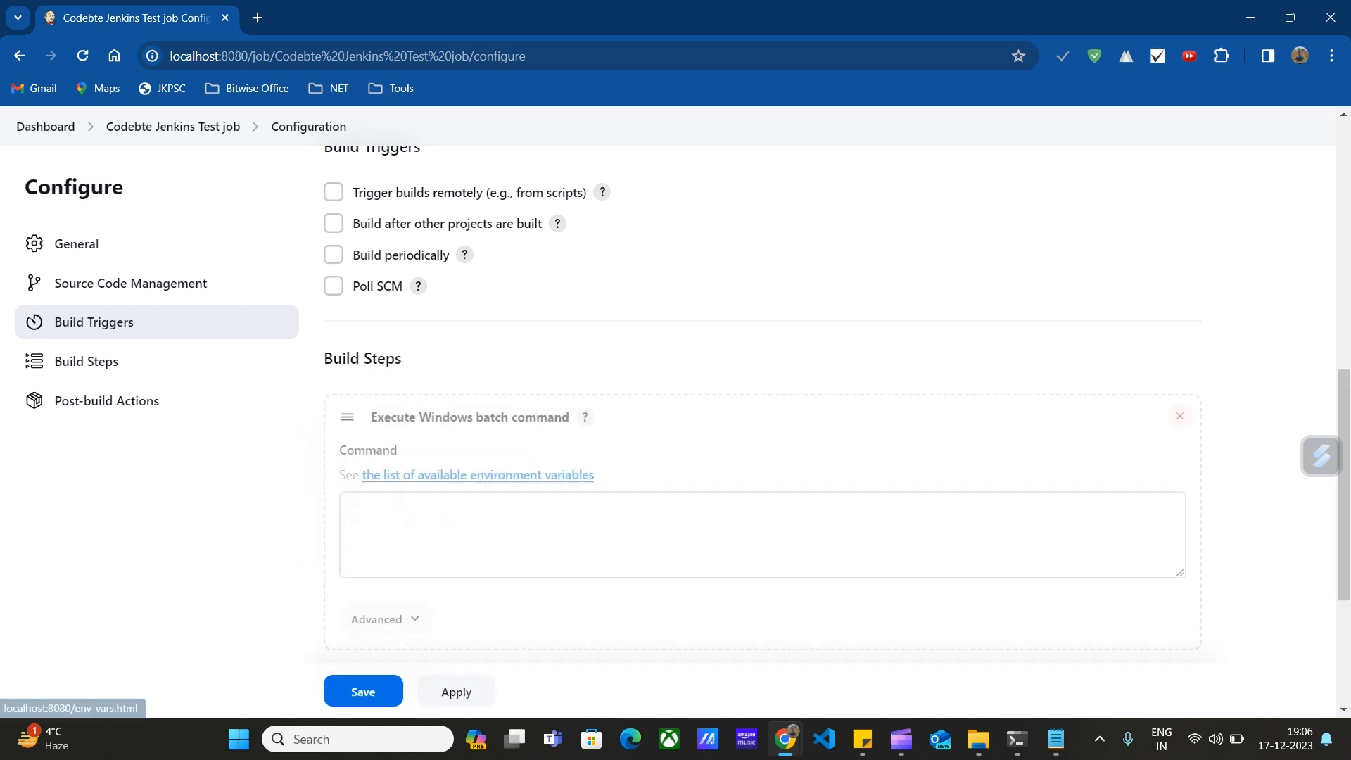
click(450, 528)
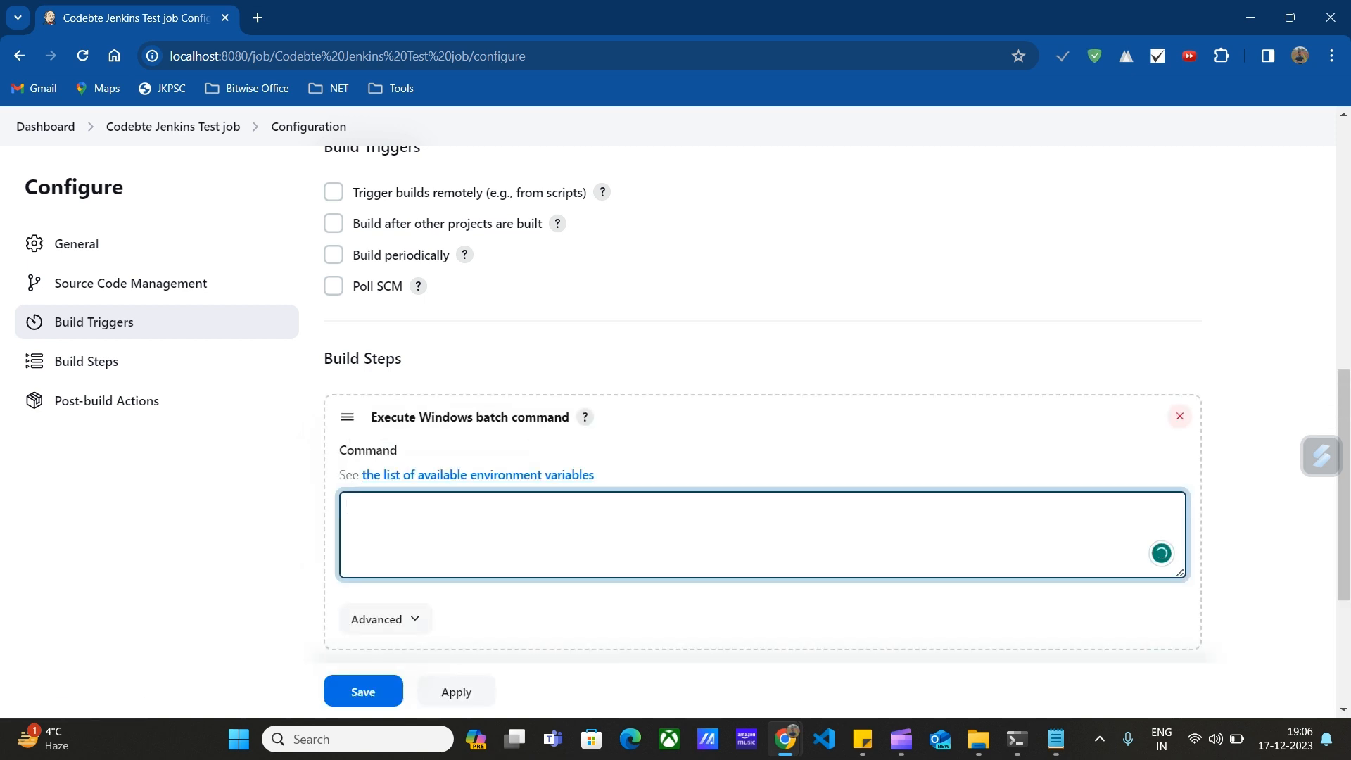
text(java --version)
Review the post-build actions without adding one, and save the job configuration.
scroll(756, 422, down, 4)
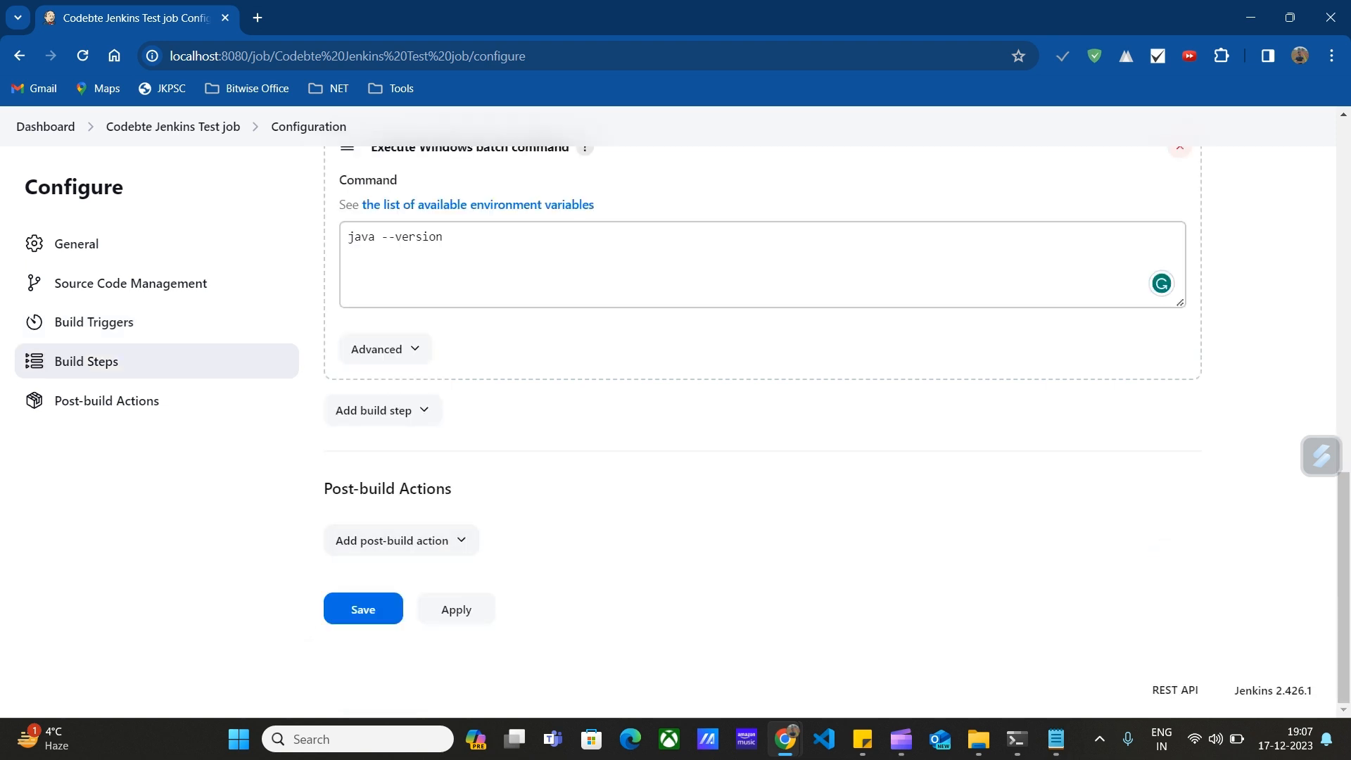
click(394, 540)
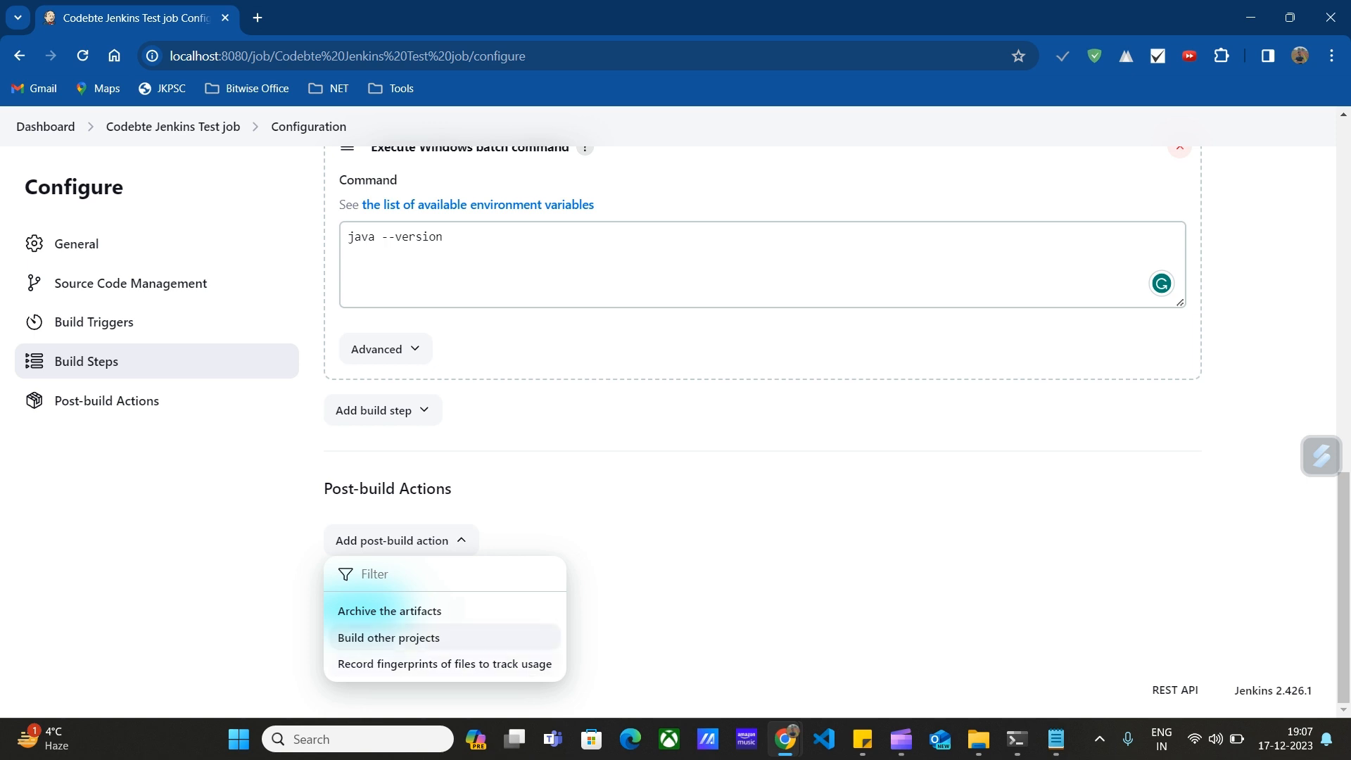
click(745, 563)
scroll(745, 549, up, 5)
scroll(745, 549, down, 5)
click(363, 609)
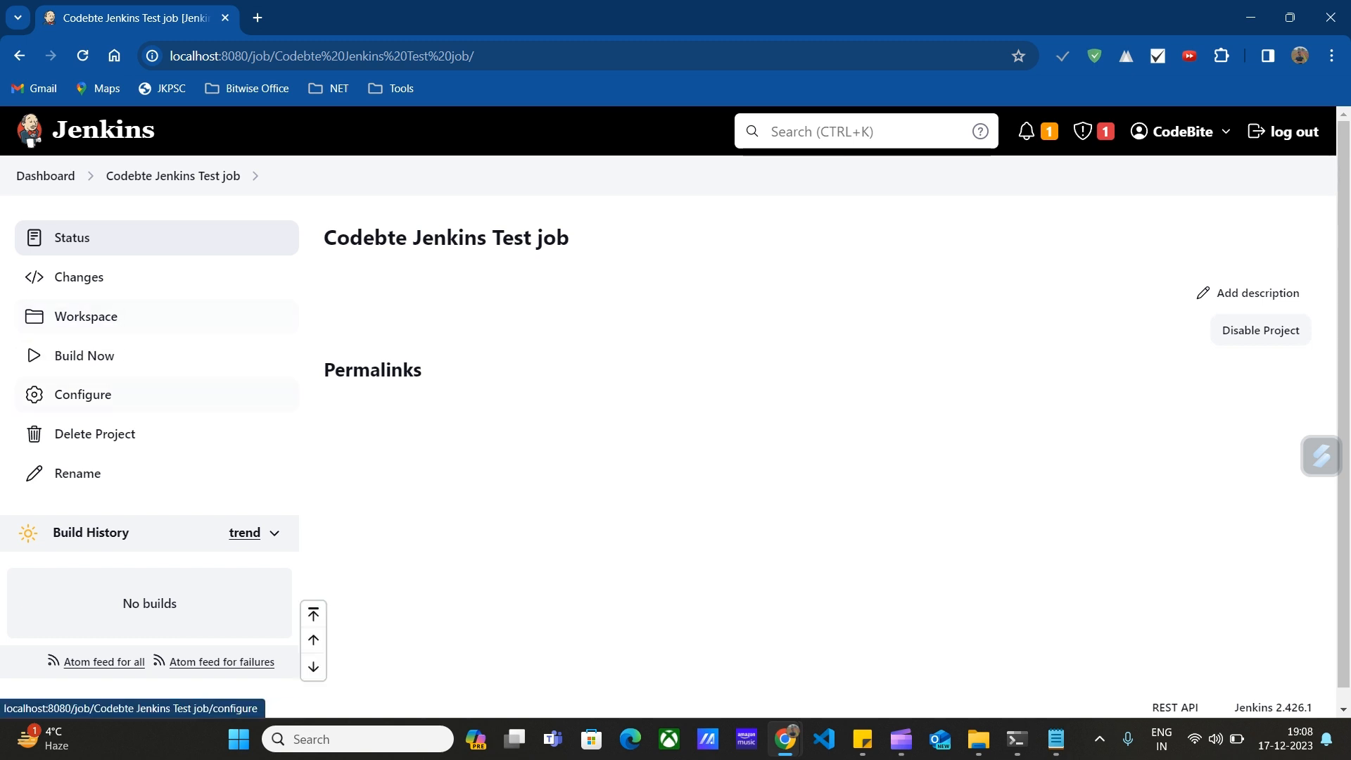
Run build #1, check its console output showing Java 21.0.1 LTS and SUCCESS, then return.
click(84, 355)
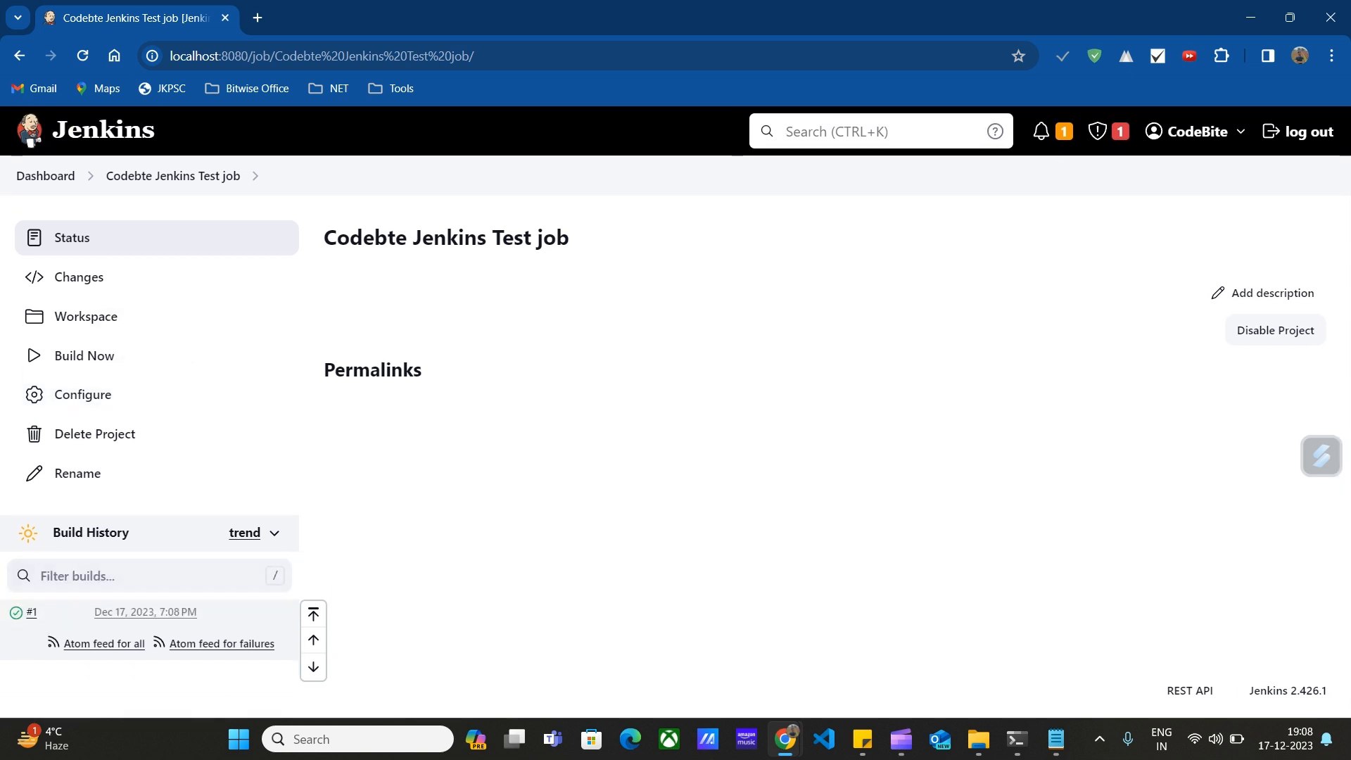
click(32, 611)
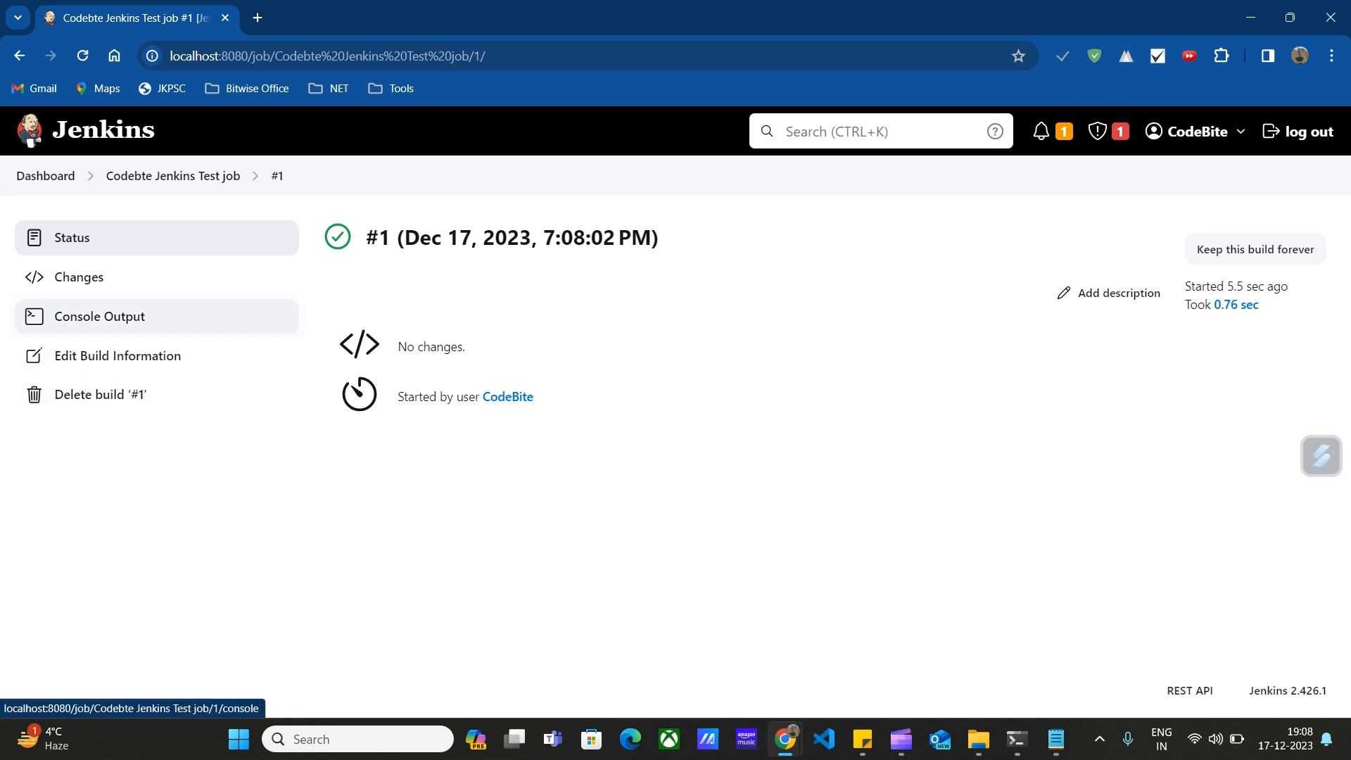
click(99, 316)
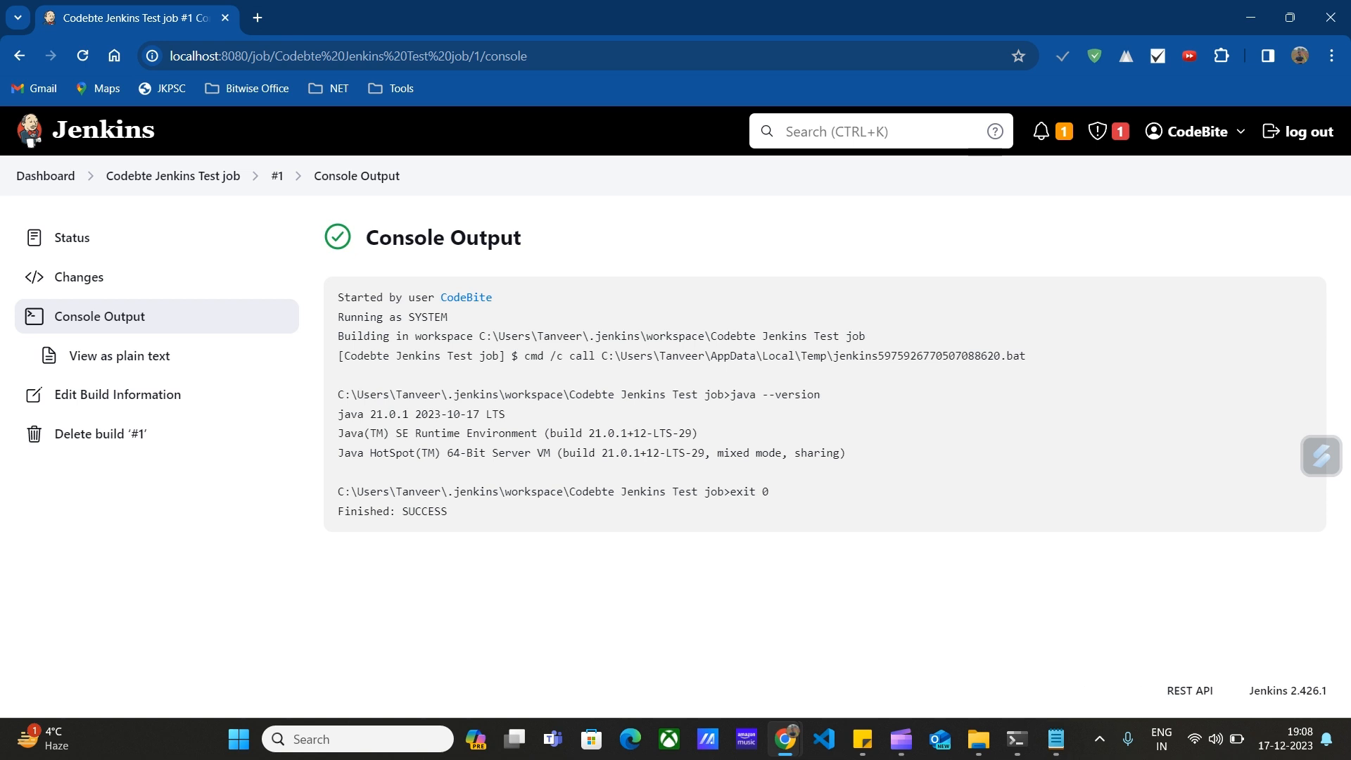
key(alt+Left)
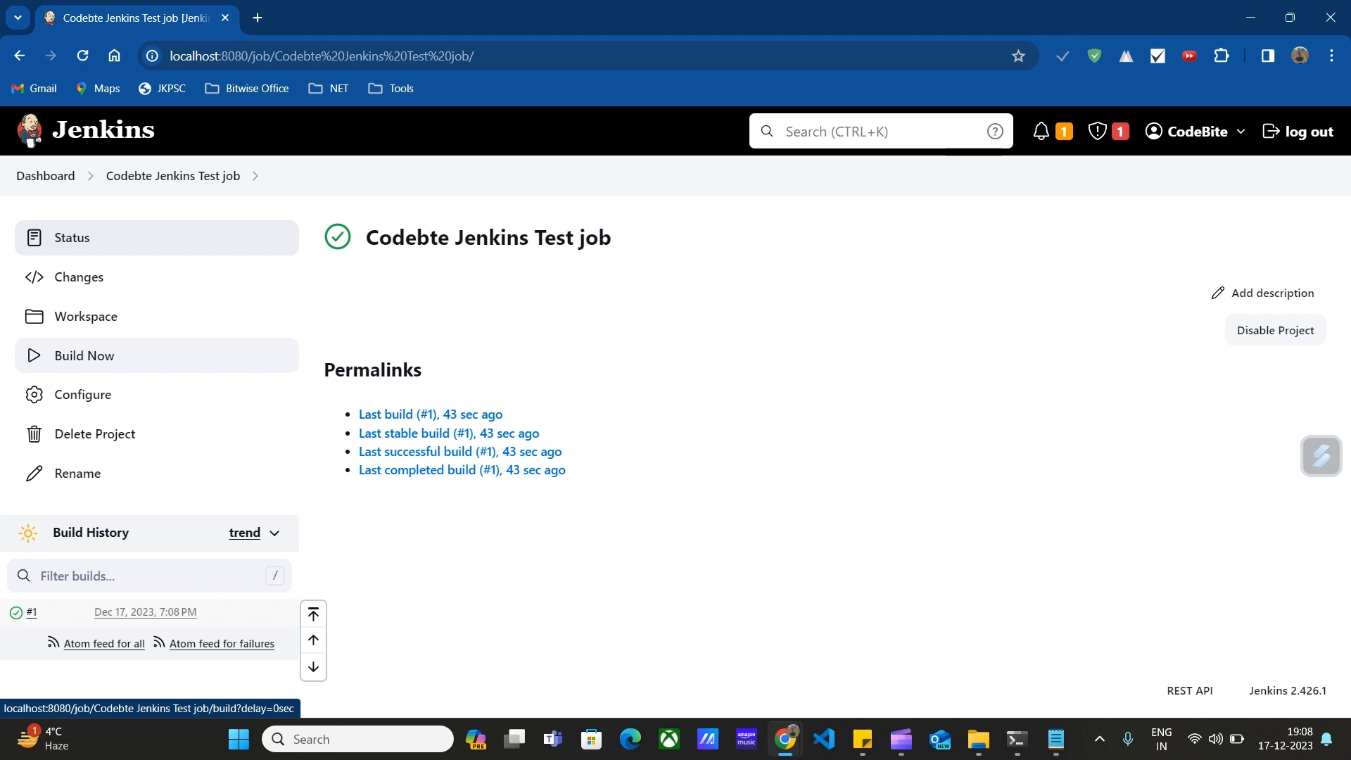
Trigger build #2 and view its console output ending in Finished: SUCCESS.
click(84, 355)
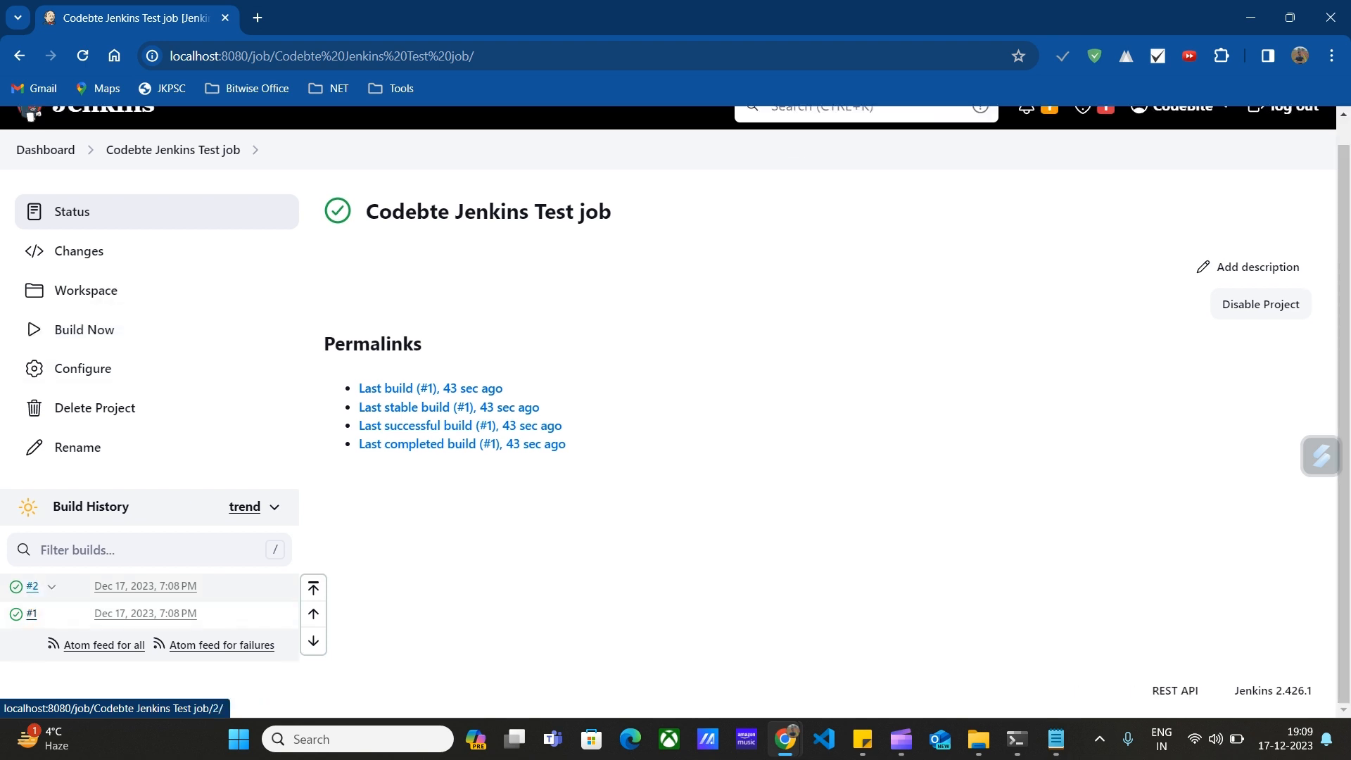
click(32, 586)
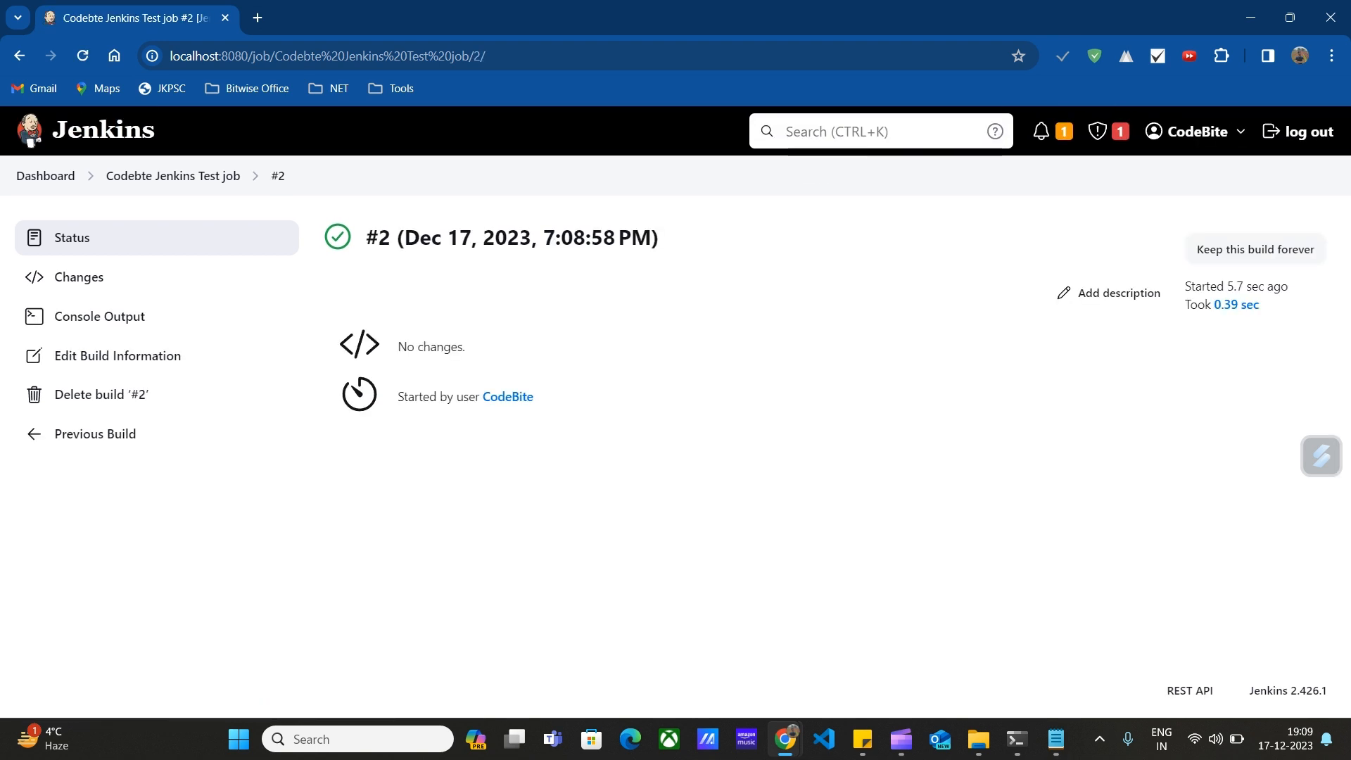
click(100, 316)
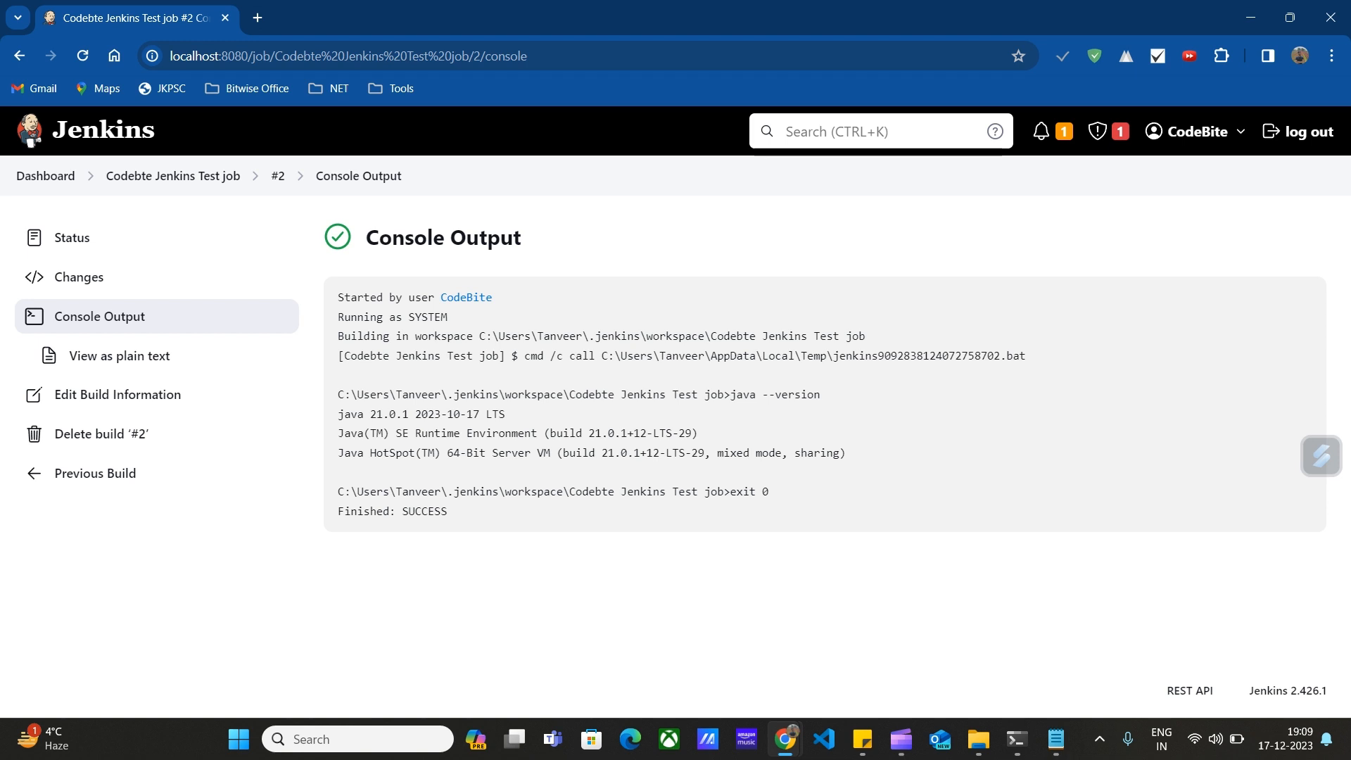